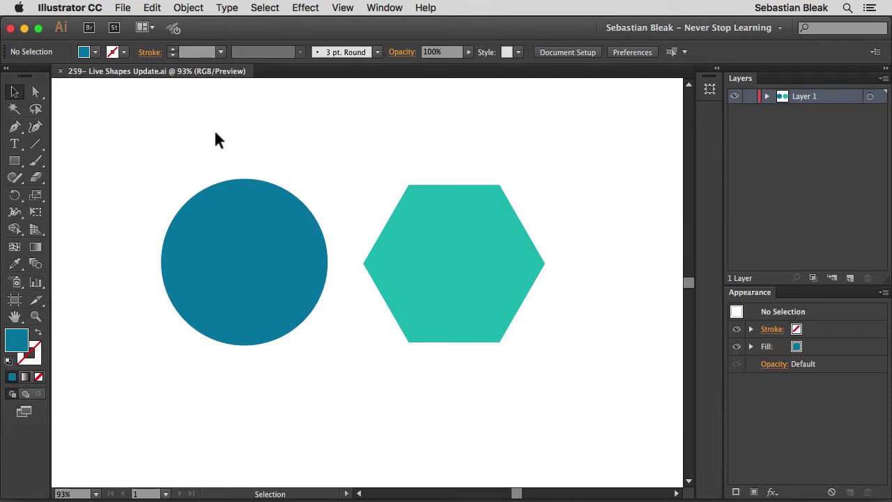
Tear off the Rectangle tool group into a floating panel and move it up.
left_click(15, 166)
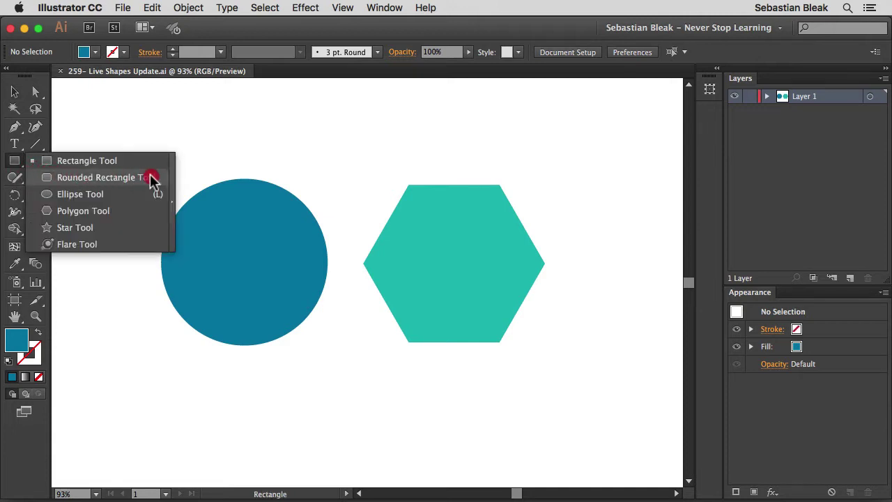
left_click_drag(15, 166, 171, 174)
left_click_drag(91, 180, 331, 116)
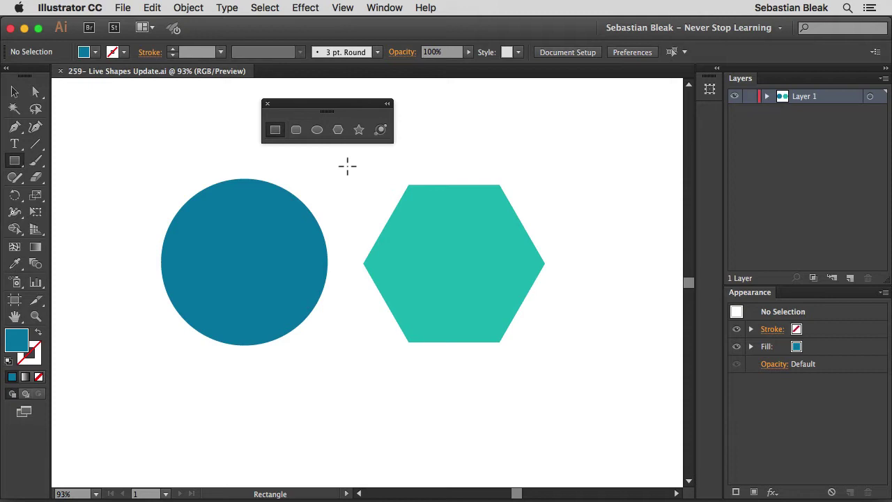
Cycle through the Rectangle, Rounded Rectangle and Ellipse tools, ending on the Polygon tool.
left_click(275, 129)
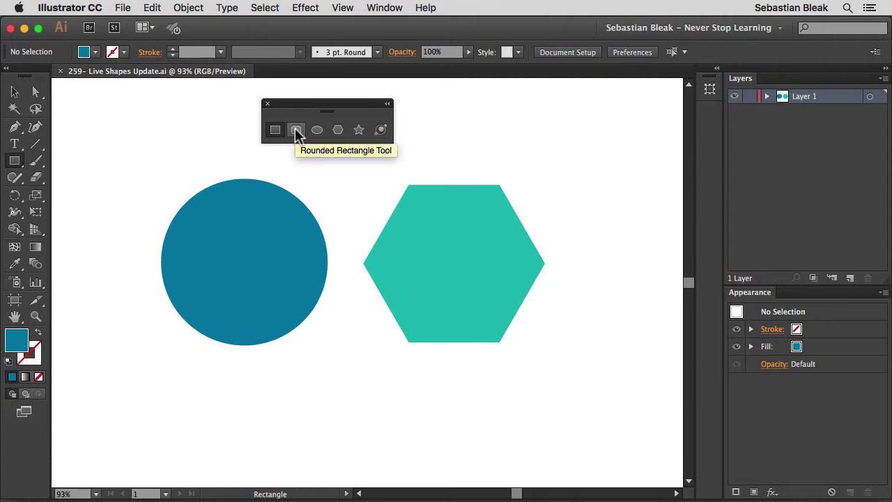
left_click(296, 130)
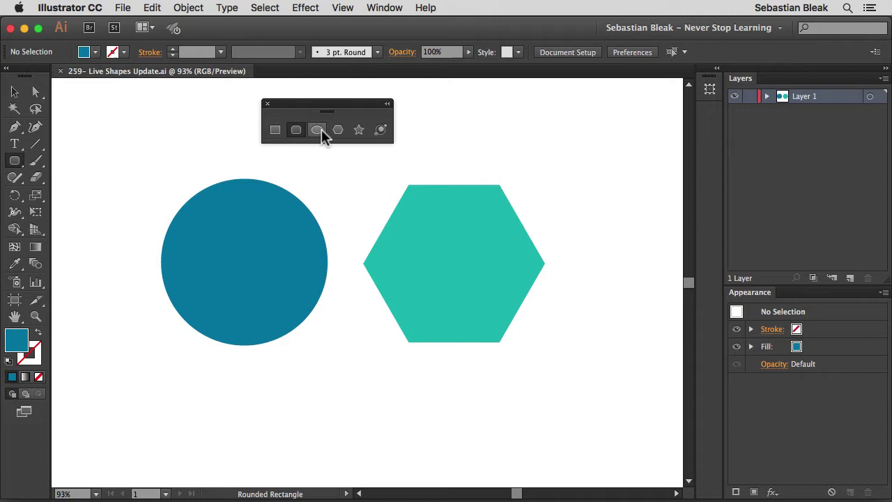
left_click(322, 129)
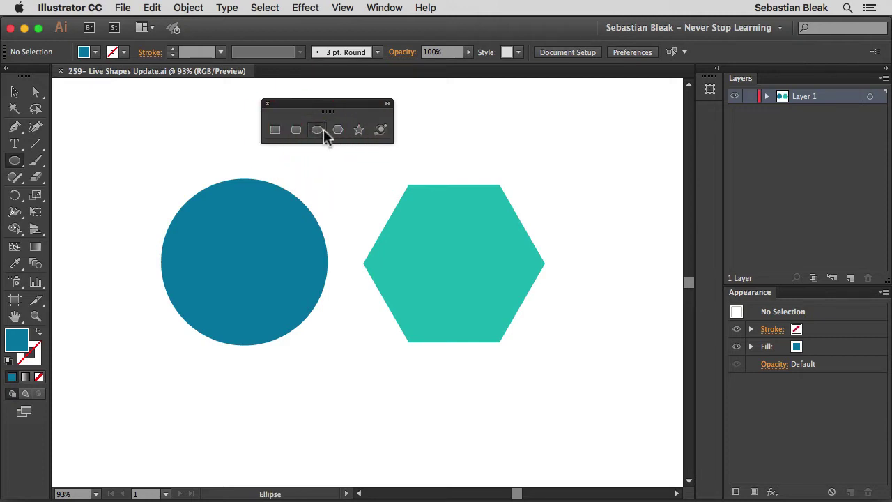
left_click(336, 130)
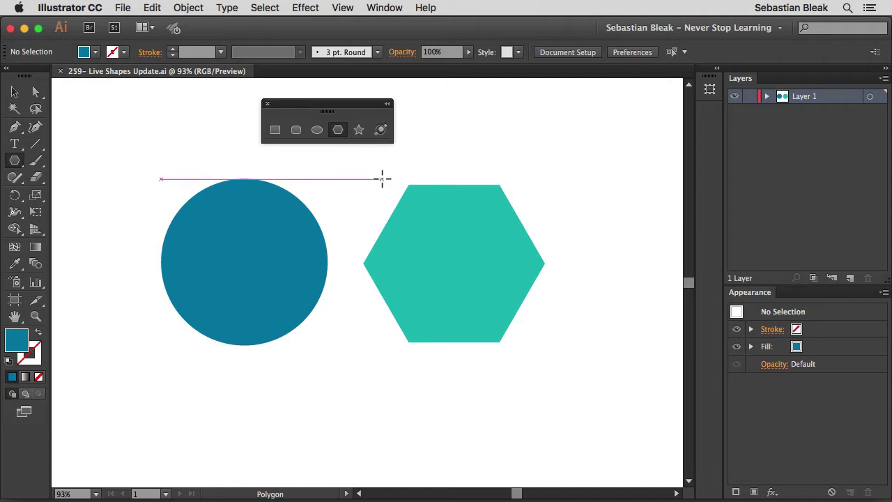
Show the Transform panel from the Window menu.
left_click(385, 8)
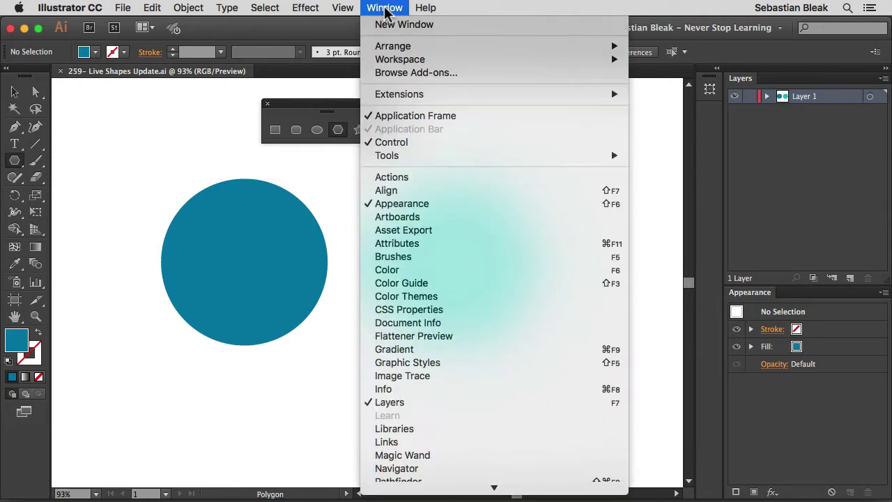
scroll(446, 243, "down", 5)
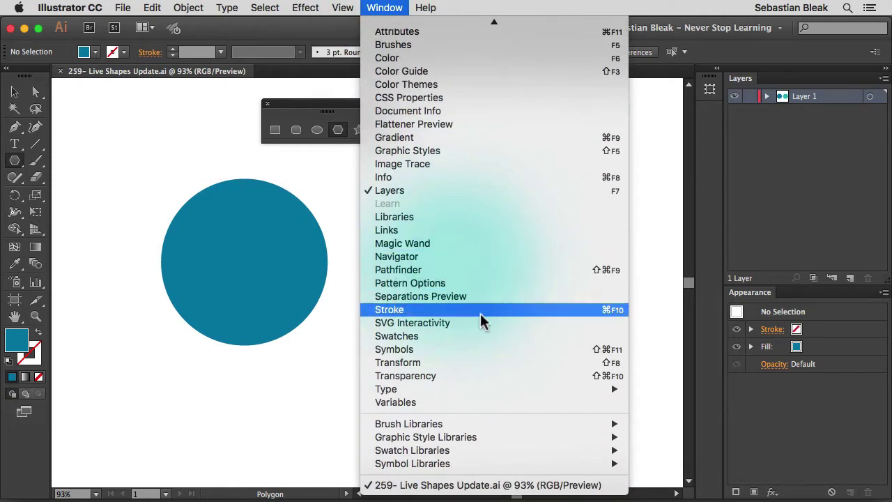
left_click(480, 363)
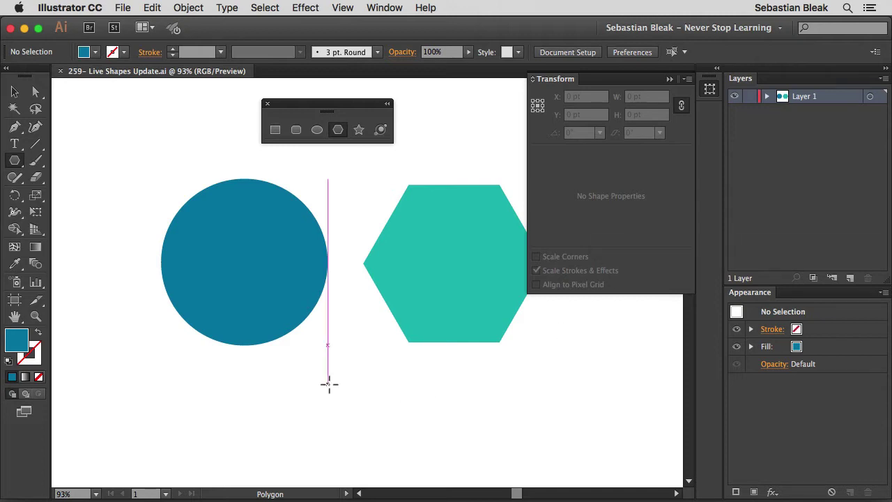
Marquee-select the blue circle with the Selection tool (V).
key("v")
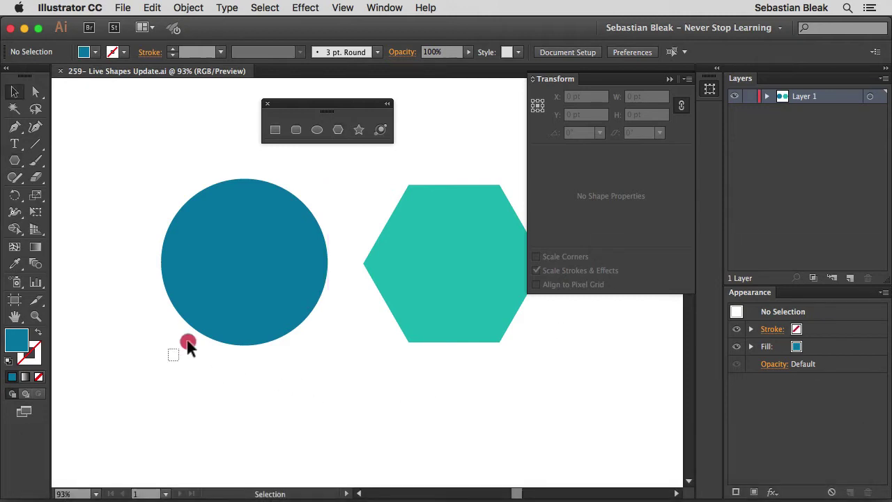
mouse_move(188, 346)
left_mouse_down()
mouse_move(264, 277)
mouse_move(320, 305)
mouse_move(306, 304)
left_mouse_up()
key("space")
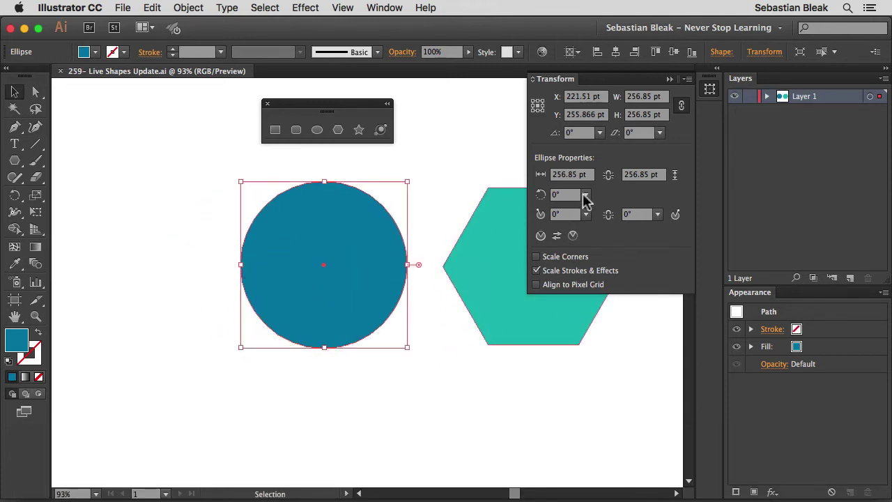
Scroll the ellipse width up to 302 pt.
left_click(612, 162)
left_click(577, 177)
scroll(577, 177, "up", 5)
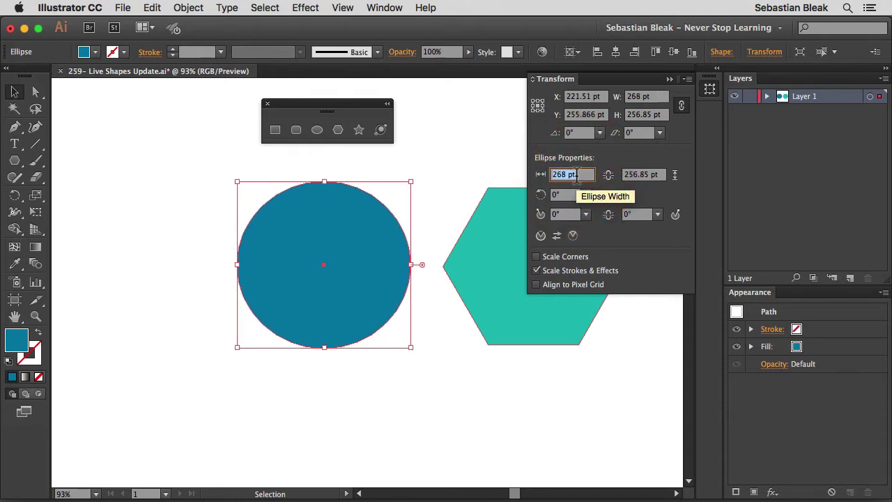
scroll(577, 177, "up", 5)
scroll(577, 177, "up", 4)
scroll(577, 177, "up", 2)
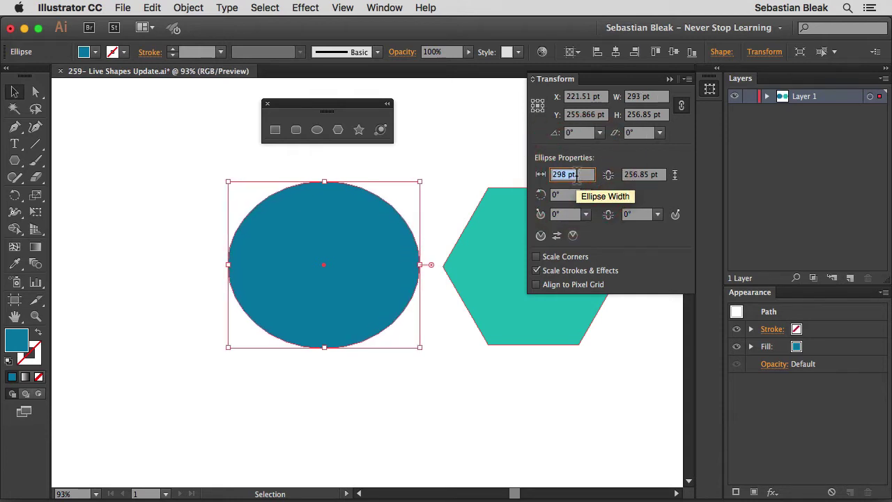
scroll(578, 177, "up", 3)
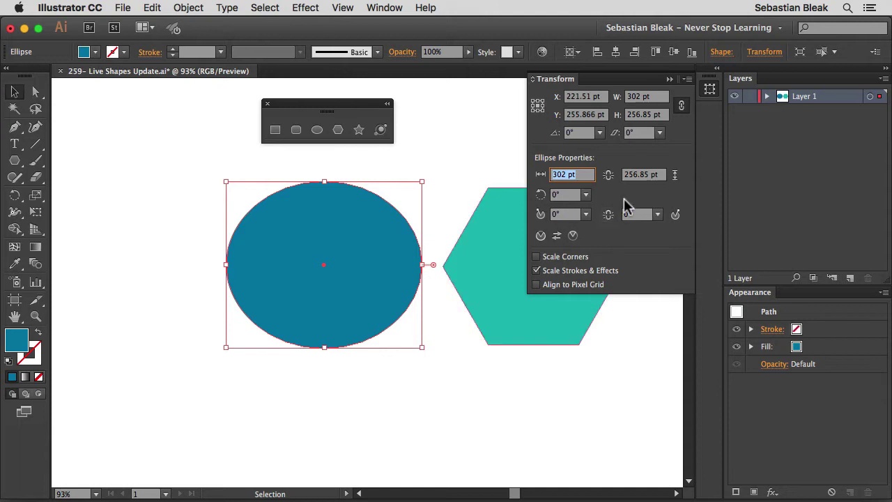
Scroll the ellipse height down to 212 pt.
left_click(640, 180)
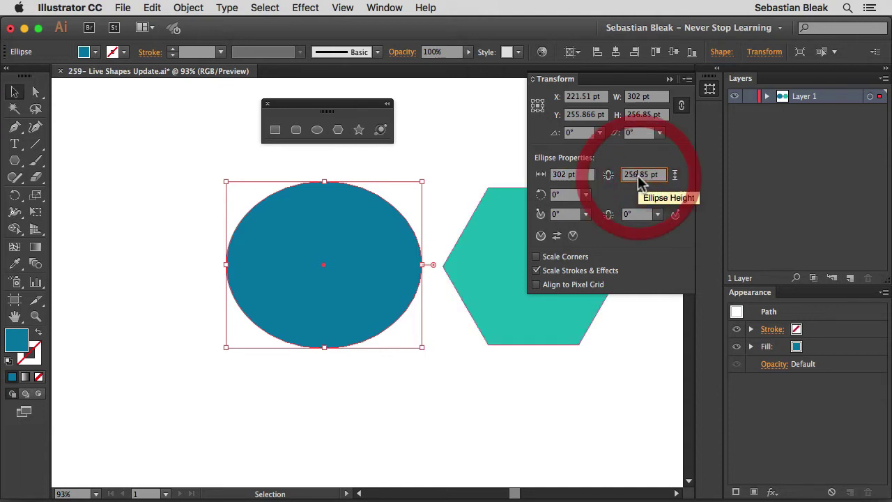
scroll(640, 180, "up", 3)
scroll(640, 179, "down", 2)
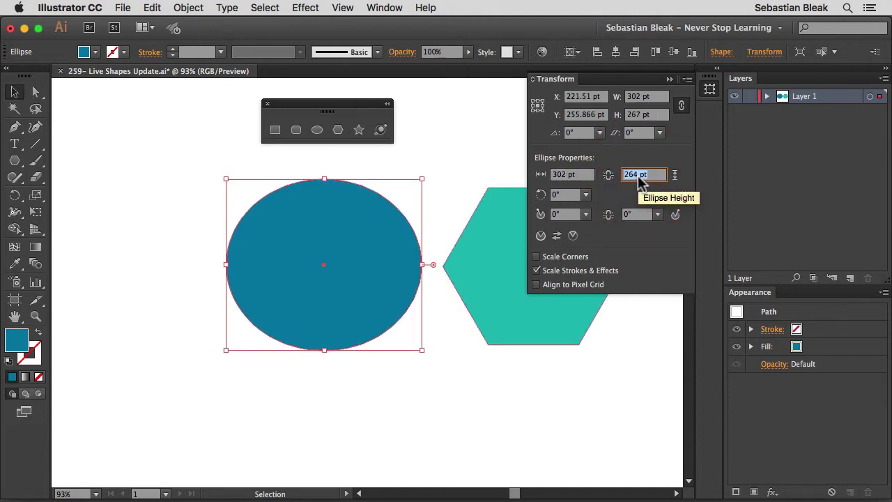
scroll(640, 180, "down", 1)
scroll(640, 180, "down", 2)
scroll(640, 180, "down", 8)
scroll(640, 180, "down", 8)
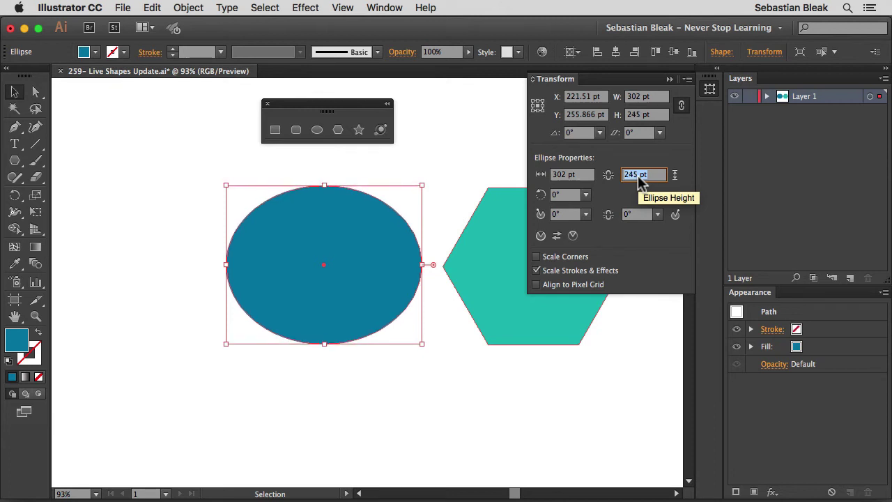
scroll(640, 180, "down", 8)
scroll(640, 180, "down", 7)
scroll(640, 180, "down", 5)
scroll(640, 180, "down", 7)
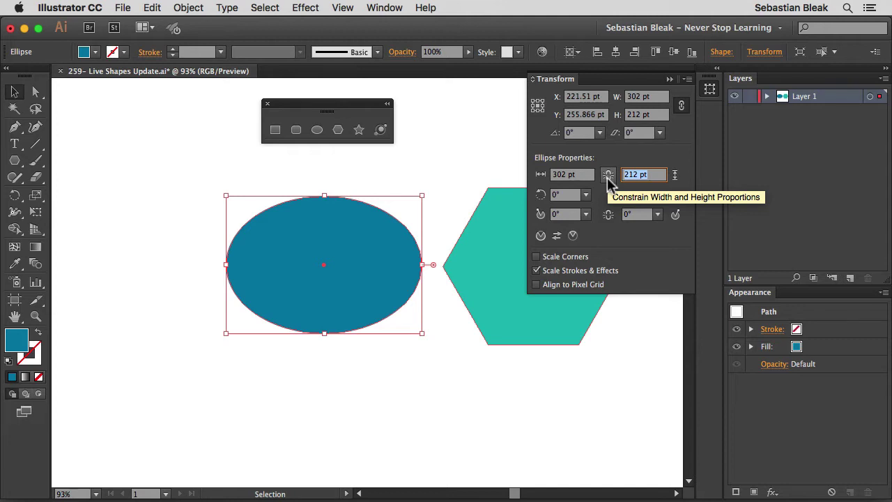
Tilt the ellipse toward 40°, then reset its angle to 0° from the dropdown.
left_click(571, 196)
key("shift+Up")
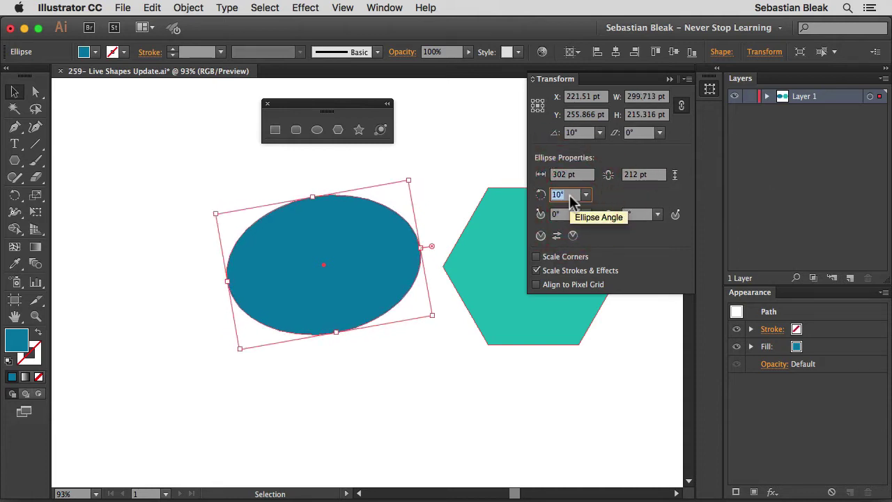
key("shift+Up")
key("Up")
key("Up")
key("shift+Up")
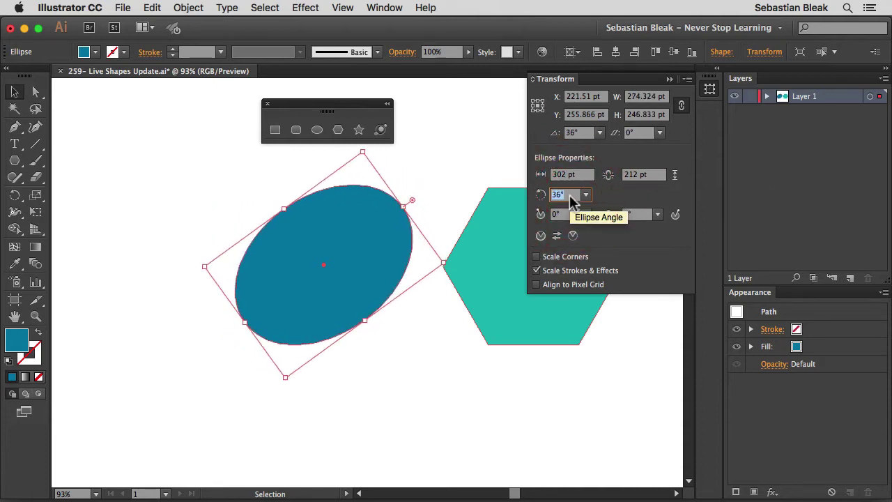
key("shift+Up")
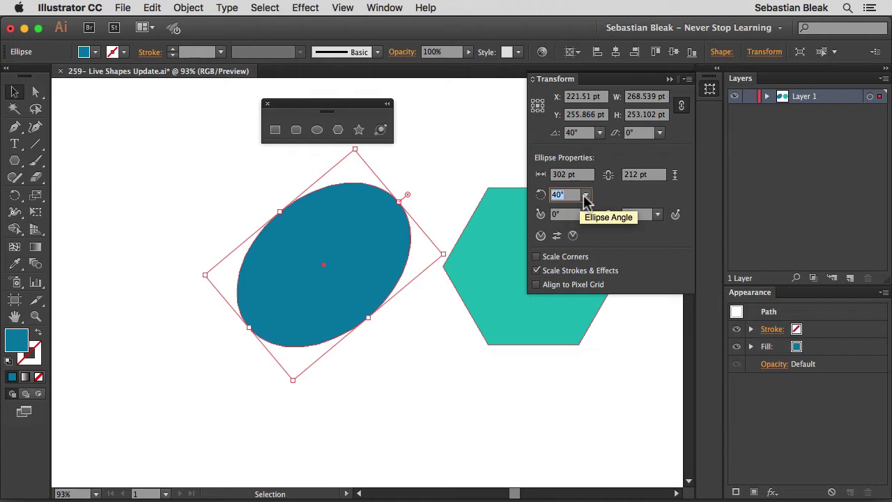
left_click(586, 196)
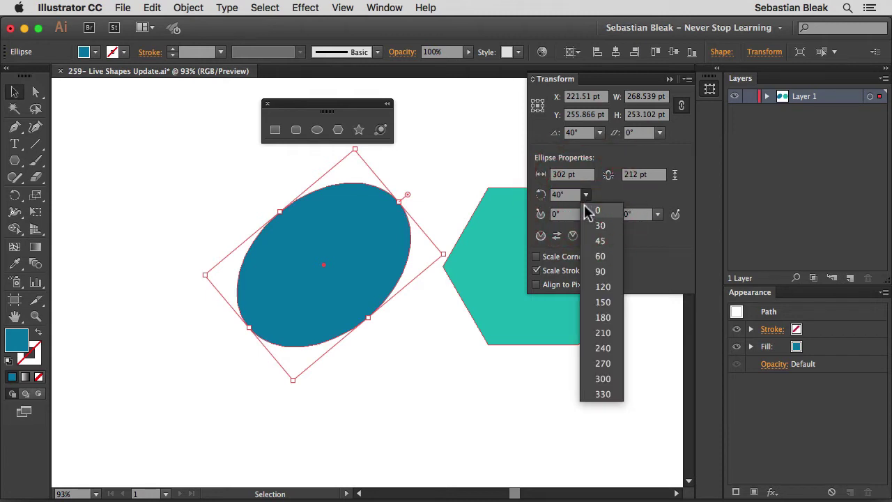
left_click(595, 209)
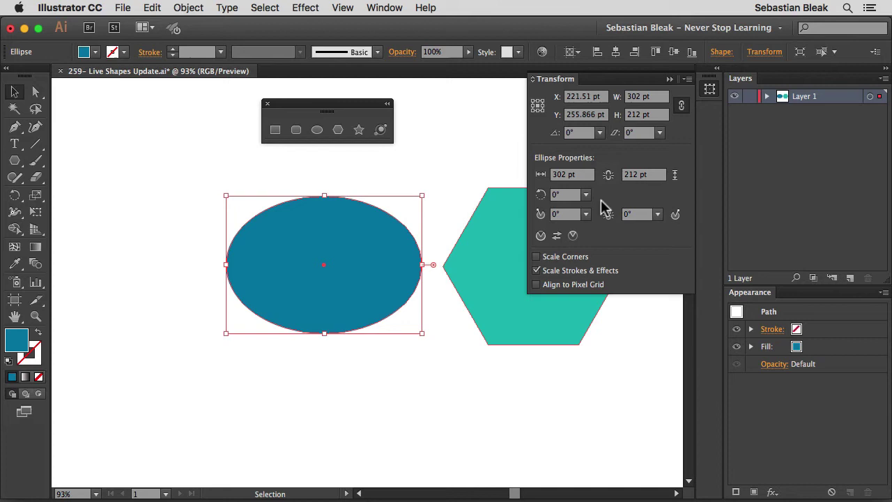
Try pie start angles from 14° up to 55°, then reset the start angle to 0.
left_click(568, 213)
type("14")
key("Return")
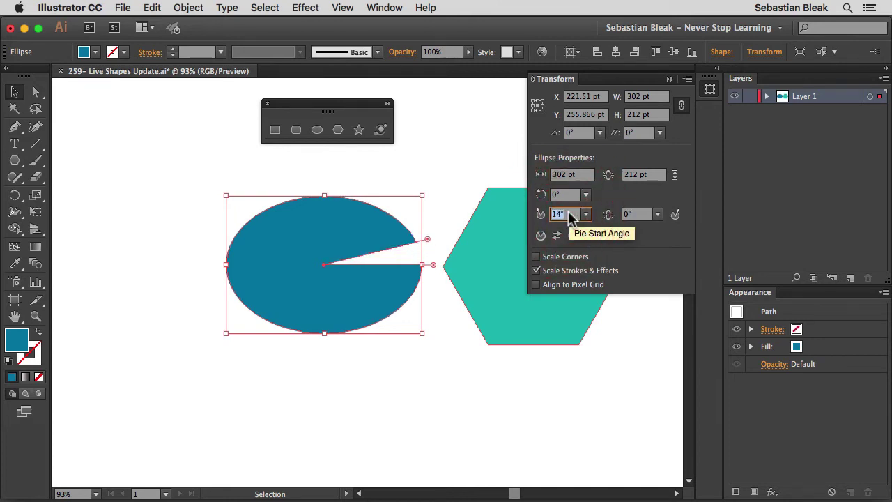
key("Up")
key("Up")
key("Up")
key("Up")
key("Up")
key("Up")
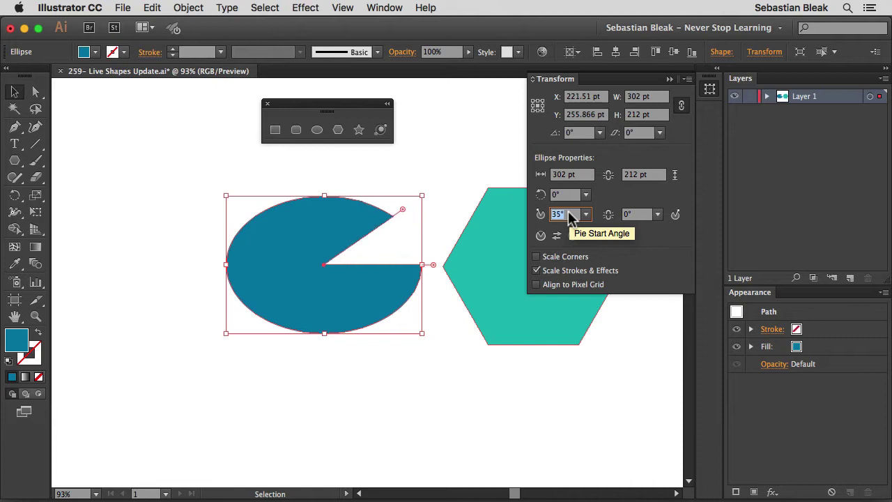
key("Up")
key("Up")
key("Up")
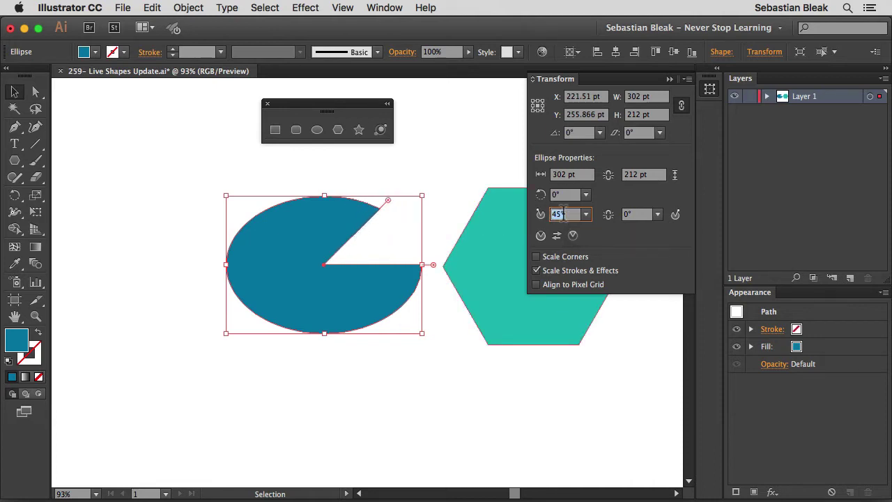
key("Up")
key("Up")
key("Up")
left_click(585, 214)
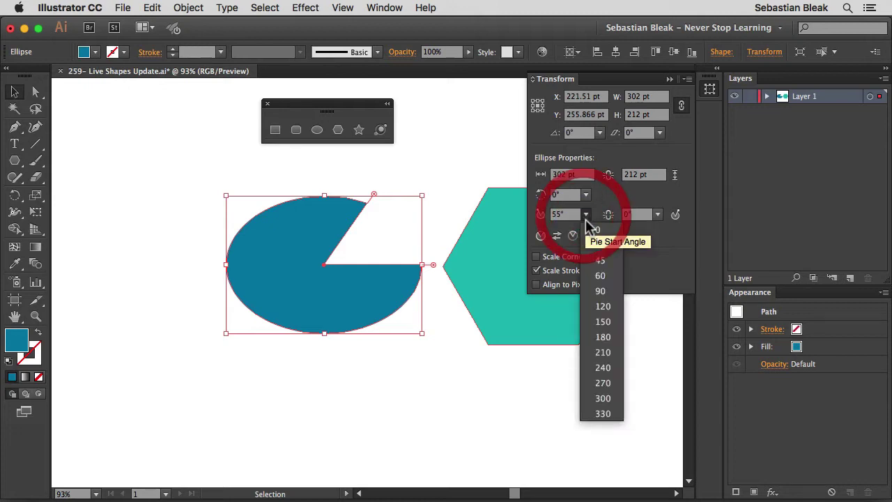
left_click(592, 230)
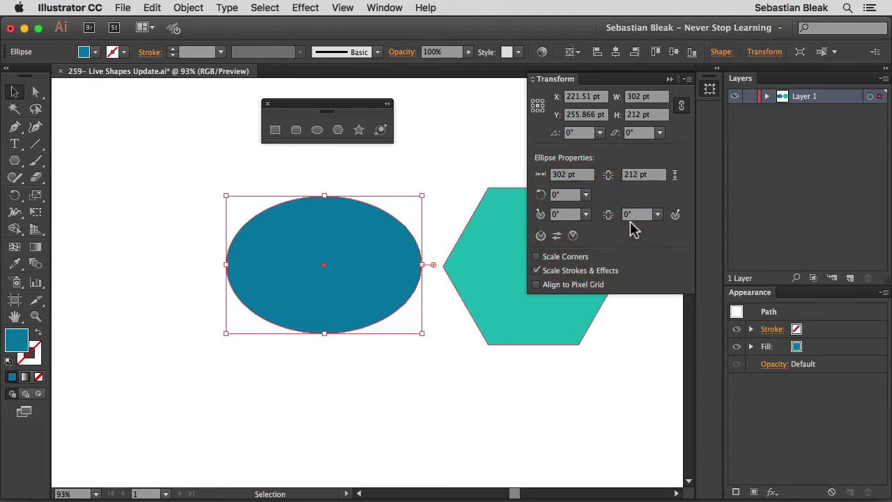
Lower the pie end angle to open a quarter wedge, then invert the pie.
left_click(636, 216)
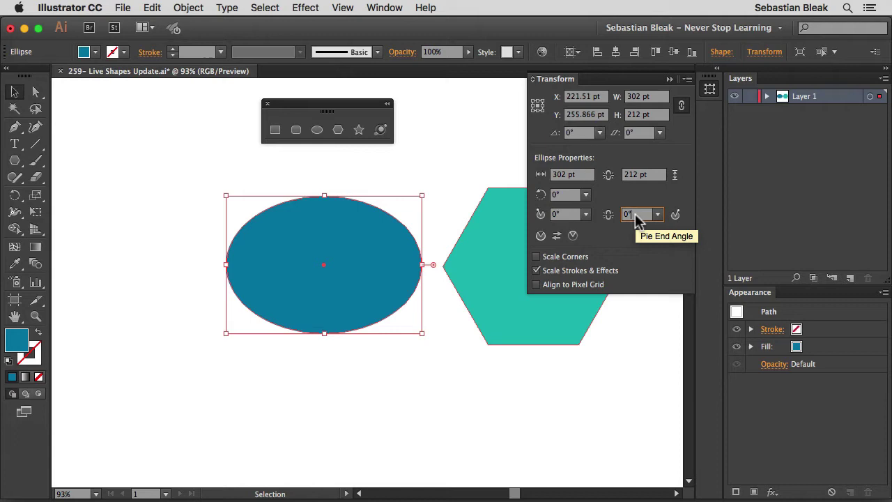
key("Down")
key("Down")
key("Down")
key("Down")
key("Down")
key("Down")
key("Down")
key("Down")
key("Down")
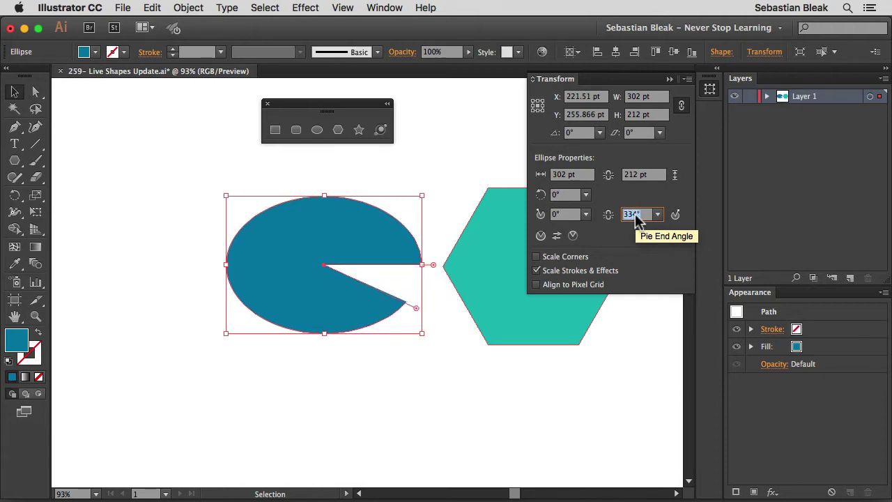
key("Down")
key("Down")
key("Down")
key("Down")
key("Down")
key("Down")
key("Down")
key("Down")
key("Down")
key("Down")
key("Down")
key("Down")
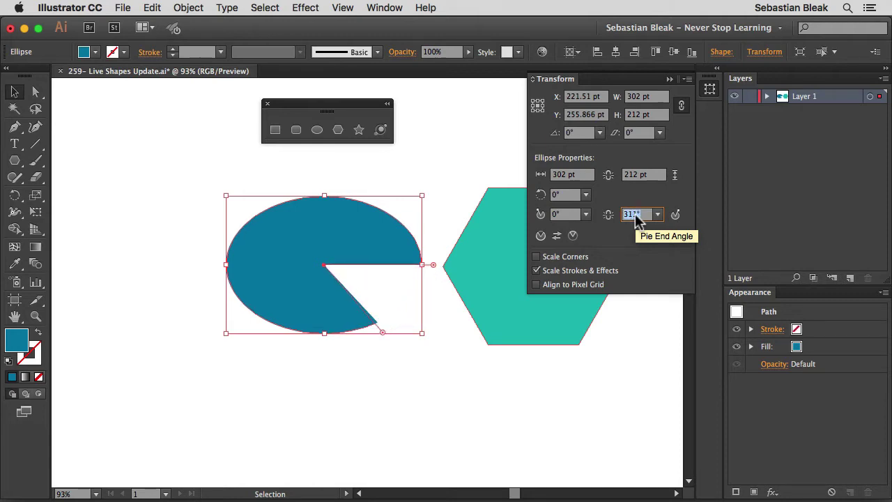
key("Down")
key("Down")
key("Down")
key("Down")
key("Down")
key("Down")
key("Down")
key("Down")
key("Down")
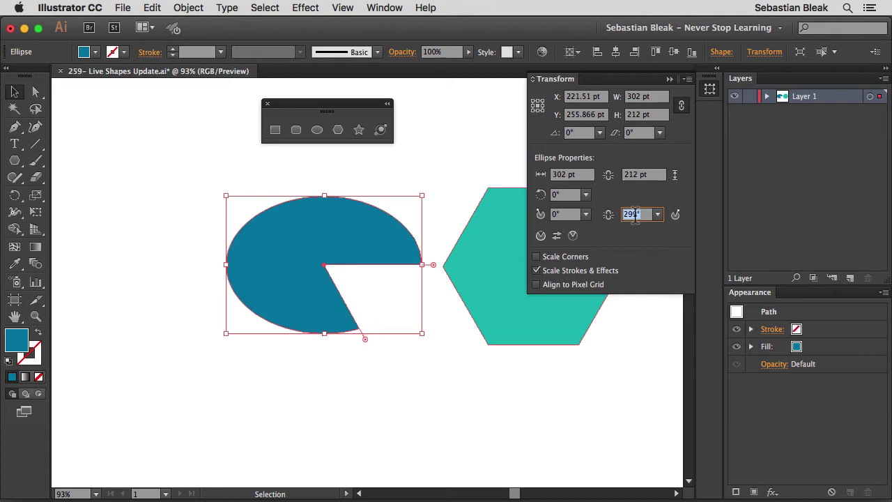
key("Down")
key("Down")
key("Down")
key("Down")
key("Down")
key("Down")
key("Down")
key("Down")
key("Down")
key("Down")
key("Down")
key("Down")
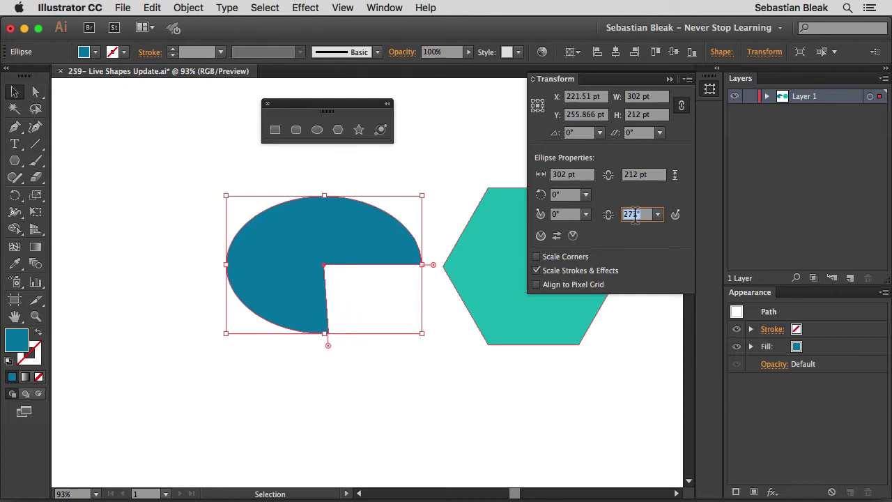
key("Down")
key("Down")
left_click(557, 236)
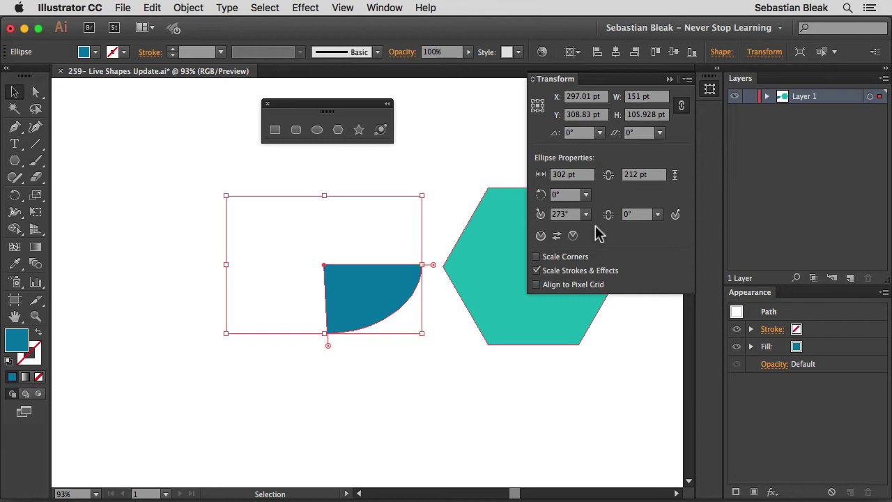
Restore the whole ellipse, stretch it slightly taller, and cut out its upper-right quarter (87.39° start).
left_click(587, 214)
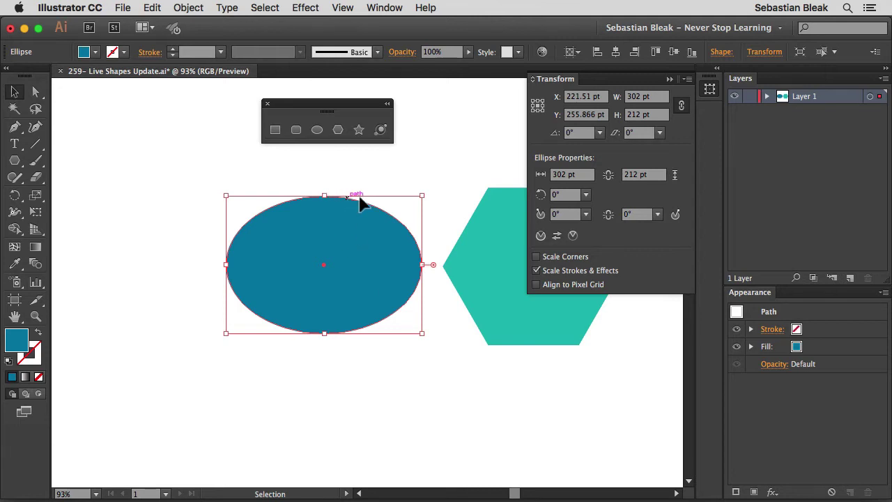
left_click_drag(325, 195, 324, 191)
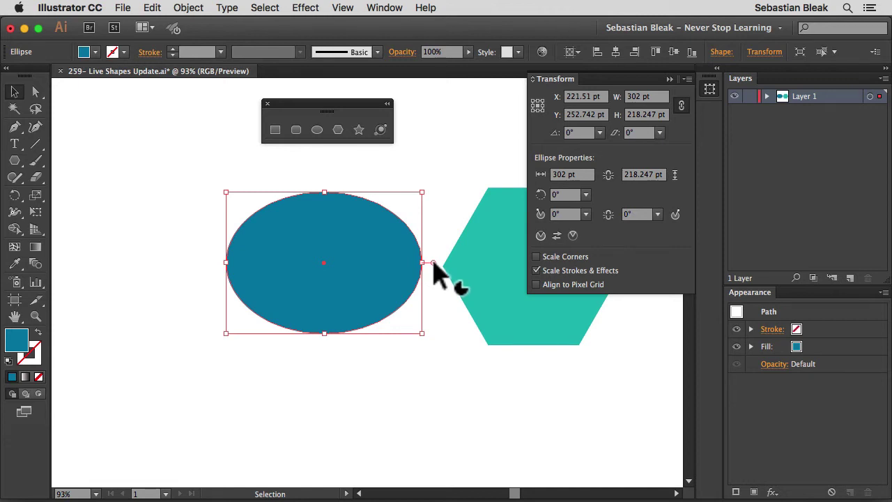
mouse_move(432, 263)
left_mouse_down()
mouse_move(421, 223)
mouse_move(391, 201)
mouse_move(327, 206)
left_mouse_up()
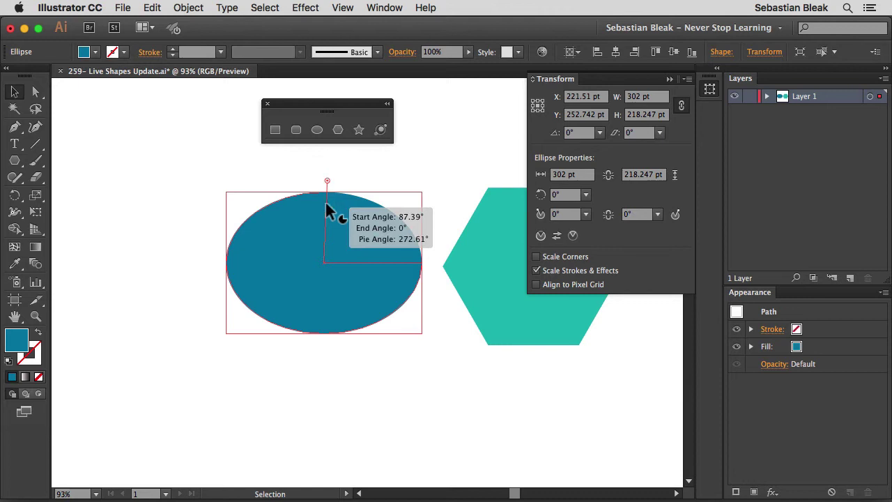
left_click_drag(325, 203, 327, 201)
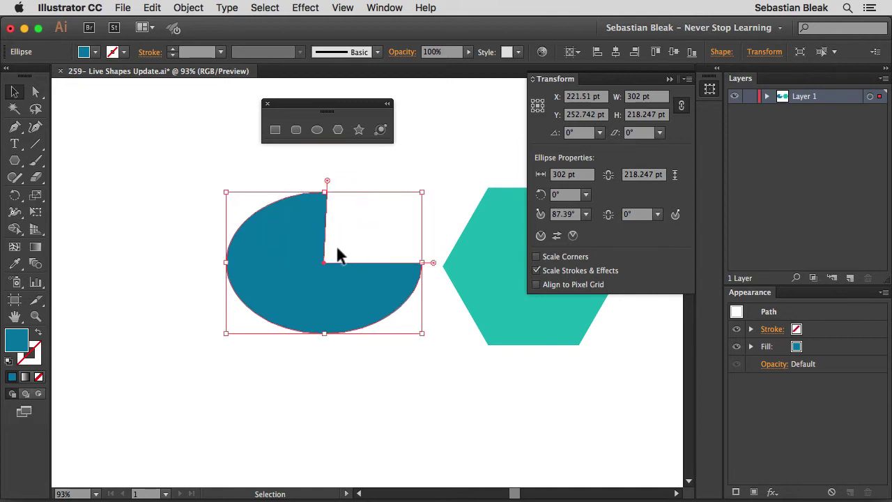
left_click(586, 215)
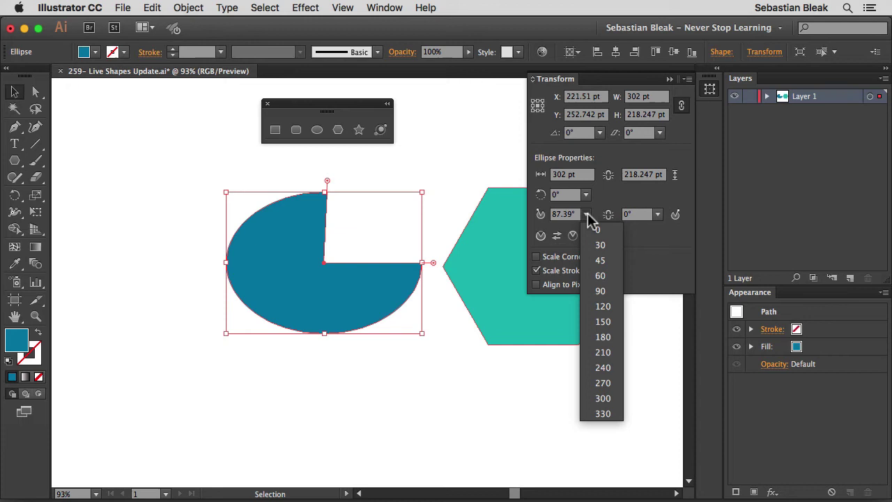
Cut a lower-right wedge with the pie widget, then reset both pie angles to 0°.
left_click(596, 230)
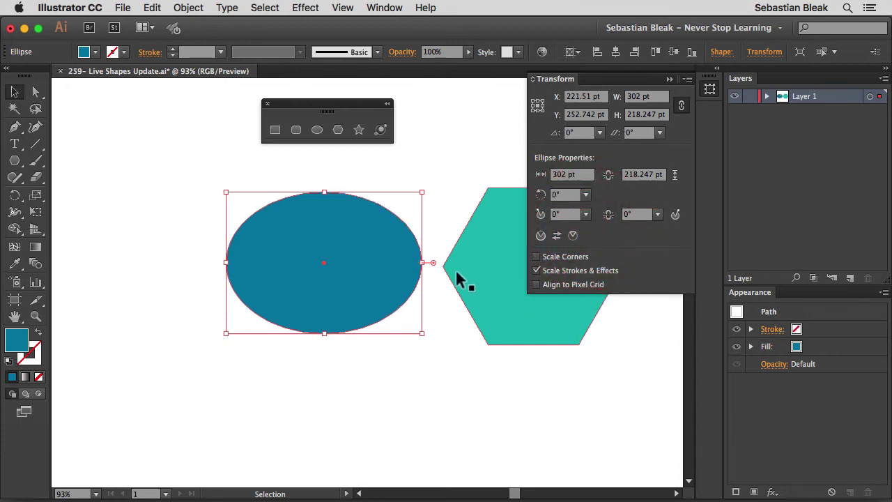
mouse_move(433, 262)
left_mouse_down()
mouse_move(417, 309)
mouse_move(351, 328)
left_mouse_up()
left_click_drag(330, 335, 328, 332)
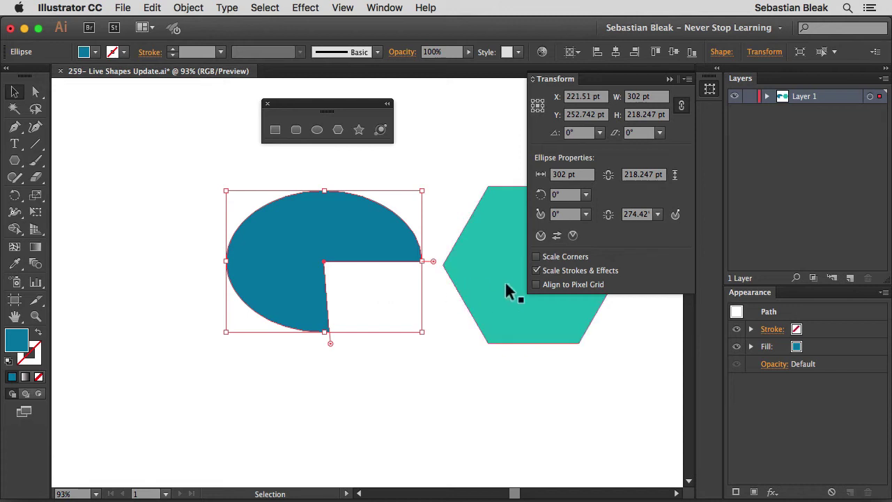
left_click(658, 215)
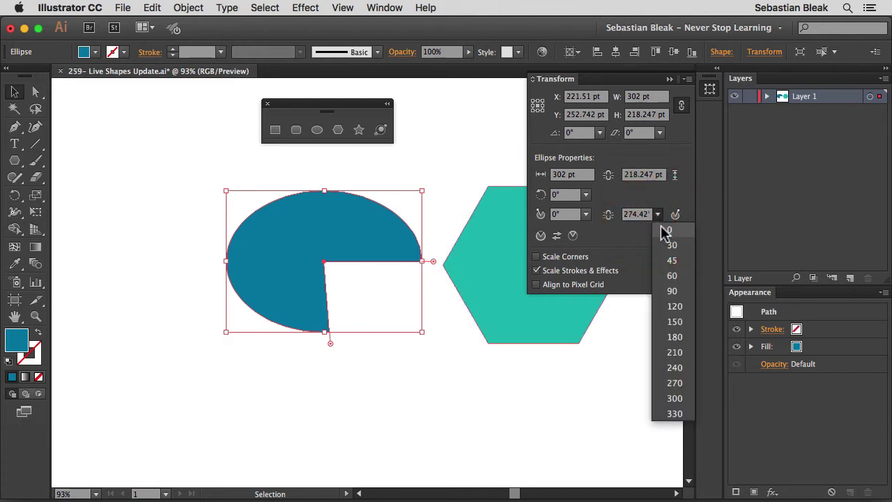
left_click(660, 231)
scroll(413, 306, "right", 2)
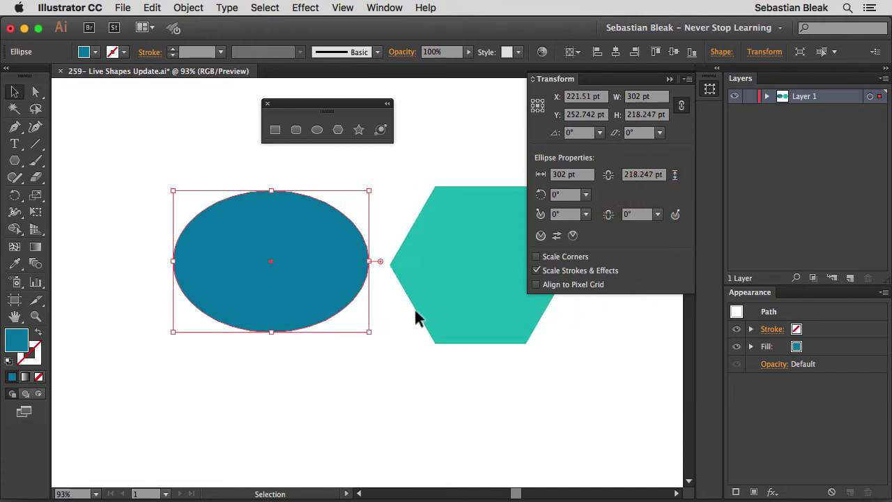
scroll(415, 308, "right", 1)
scroll(414, 309, "right", 4)
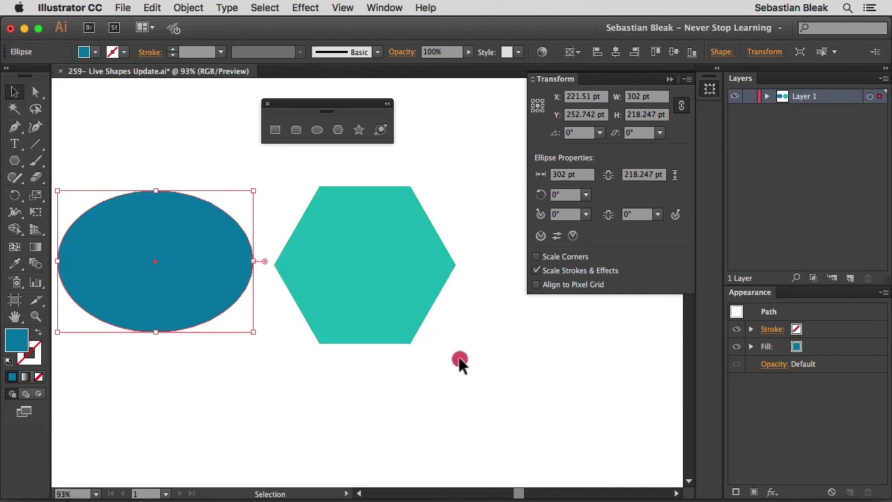
Select the teal hexagon and vary its side count, settling on 8 sides.
left_click(361, 244)
scroll(489, 341, "right", 1)
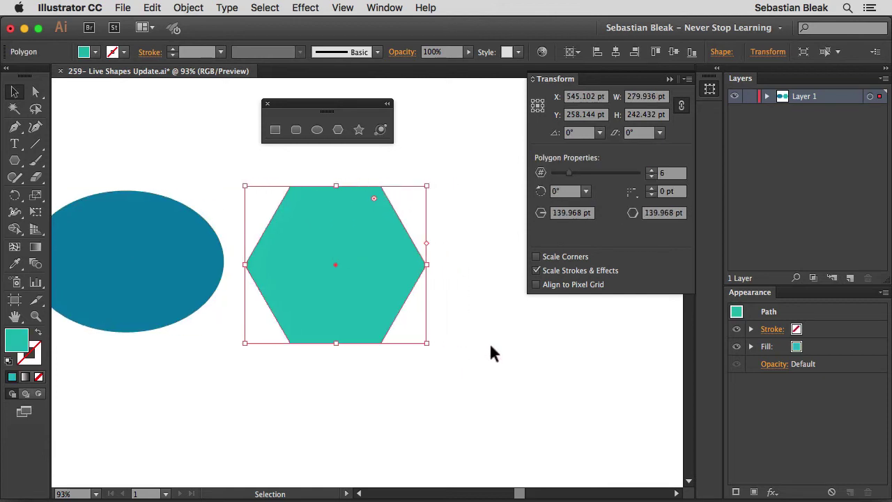
left_click(620, 166)
left_click_drag(571, 174, 590, 175)
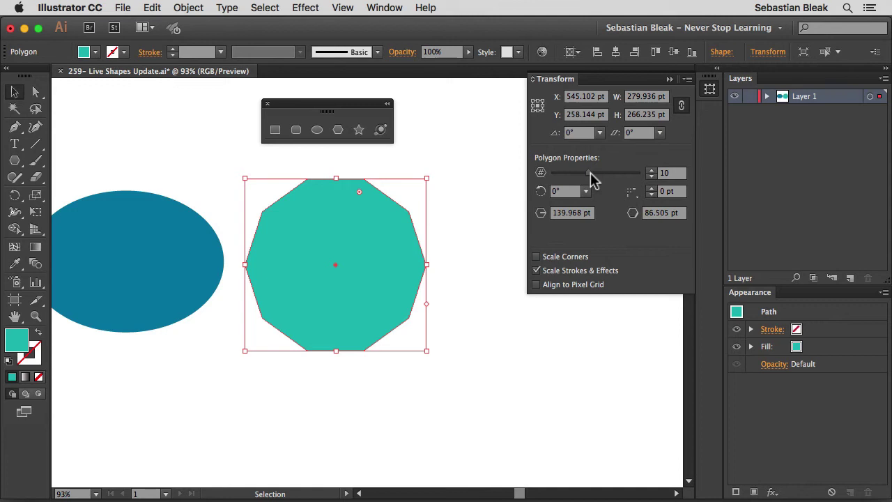
left_click_drag(591, 175, 566, 179)
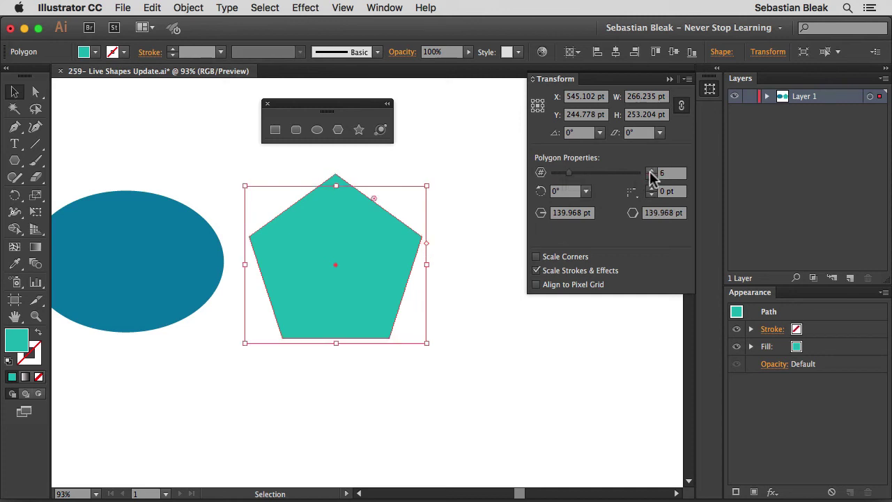
left_click(650, 172)
left_click(650, 172)
left_click(652, 177)
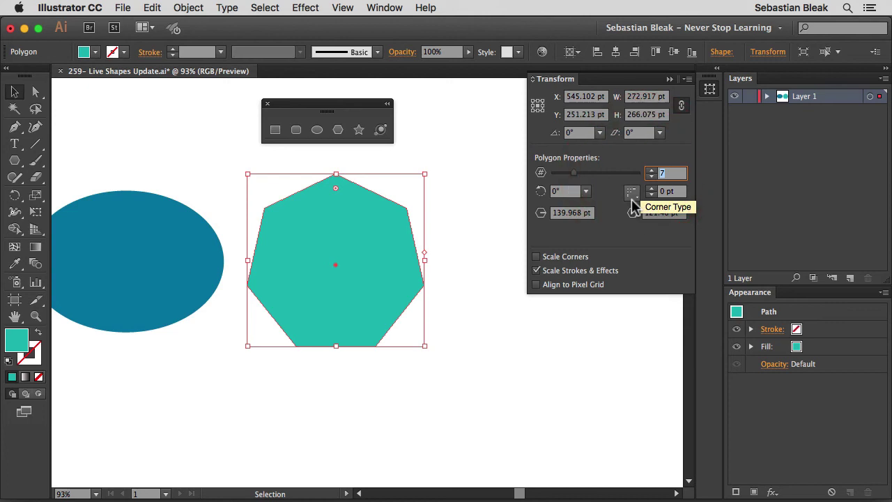
type("8")
key("Tab")
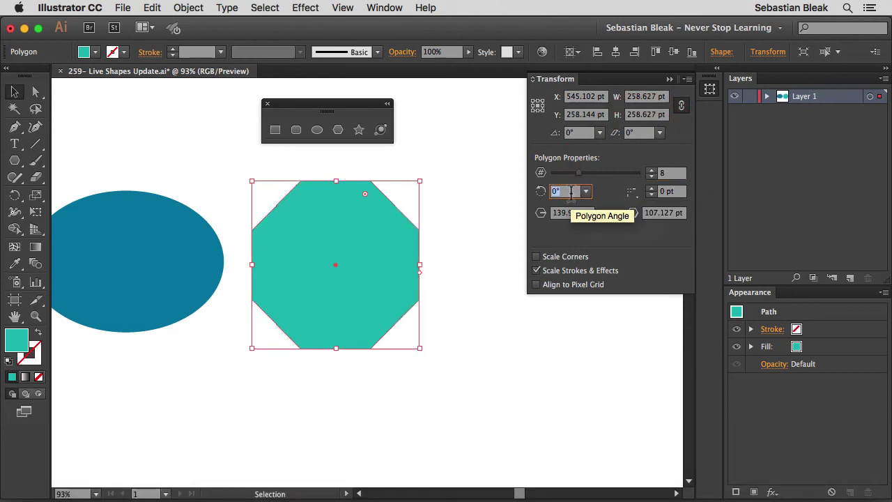
left_click(570, 192)
scroll(571, 193, "up", 18)
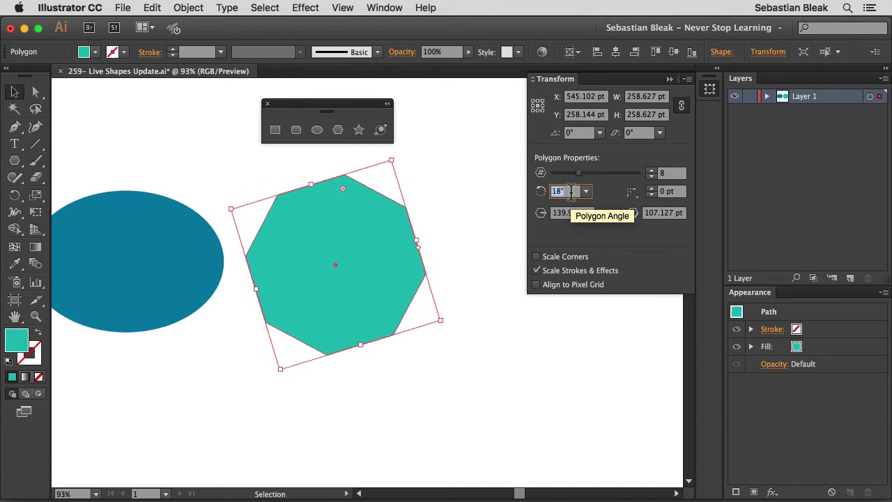
scroll(571, 193, "up", 6)
scroll(572, 192, "up", 6)
scroll(573, 192, "up", 6)
scroll(576, 192, "up", 5)
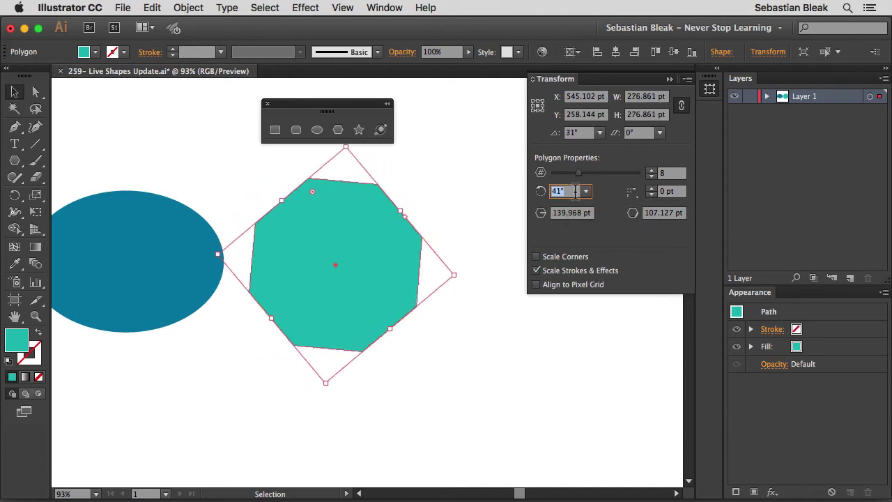
scroll(576, 192, "up", 3)
scroll(577, 191, "up", 2)
left_click(587, 192)
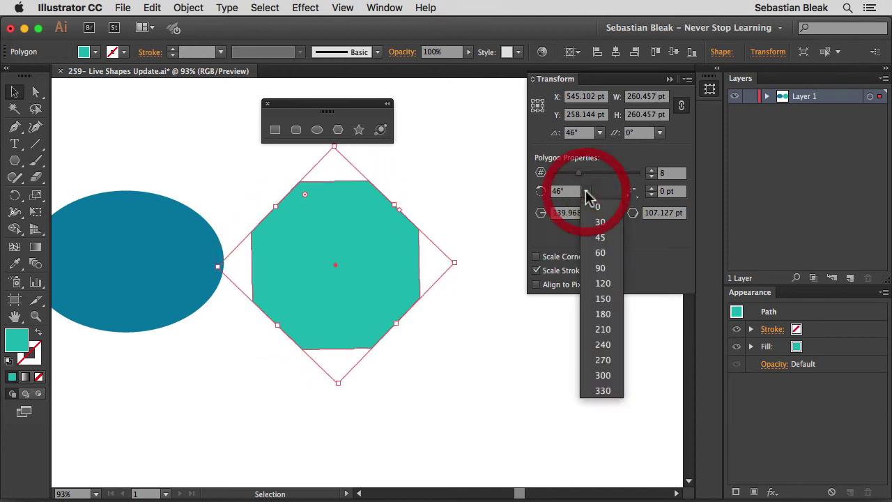
left_click(594, 207)
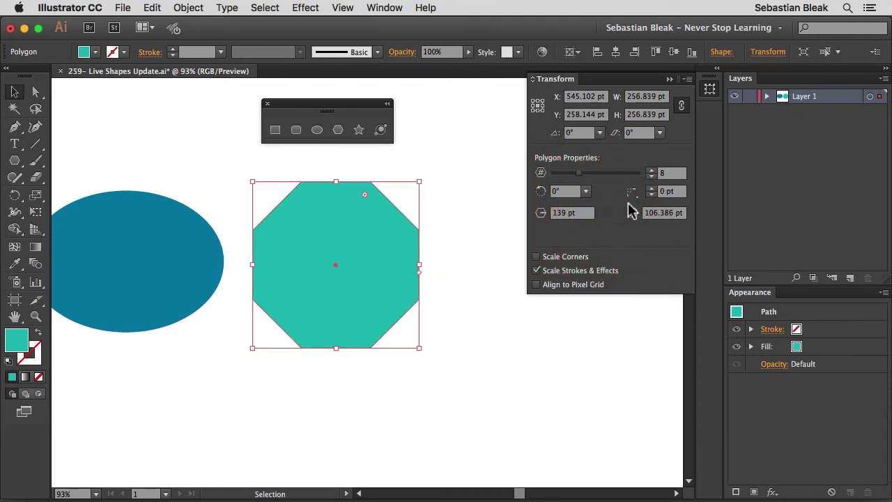
left_click(633, 194)
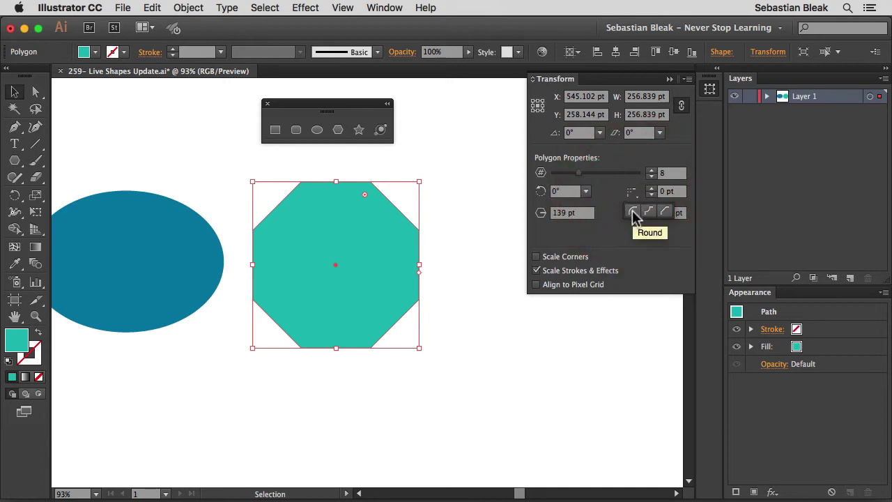
left_click(633, 213)
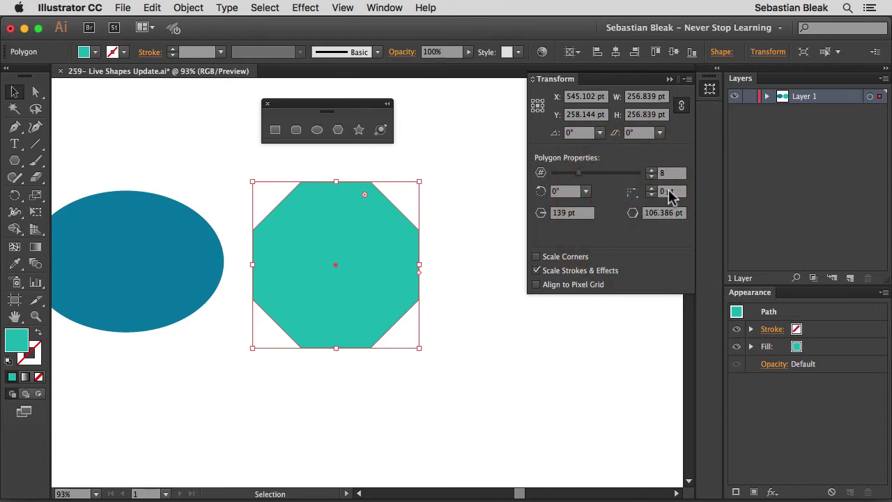
left_click(651, 189)
scroll(667, 198, "up", 2)
scroll(670, 198, "up", 5)
scroll(670, 198, "up", 5)
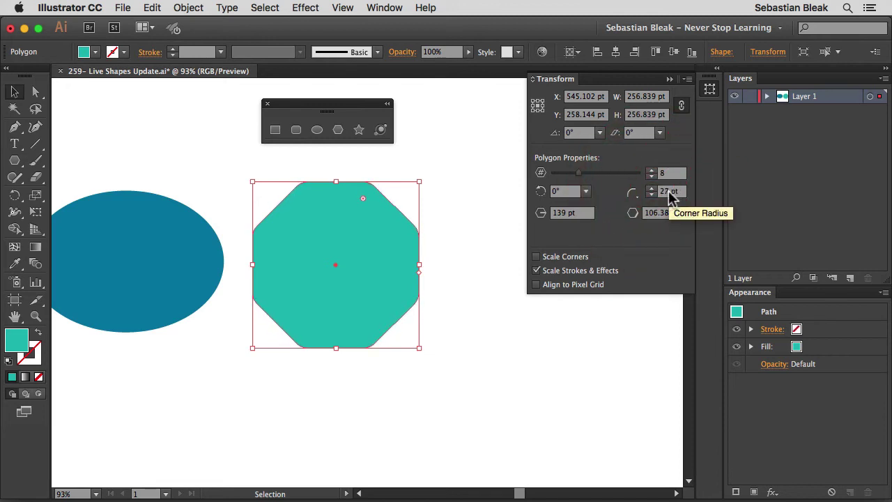
scroll(670, 198, "up", 5)
scroll(669, 198, "down", 2)
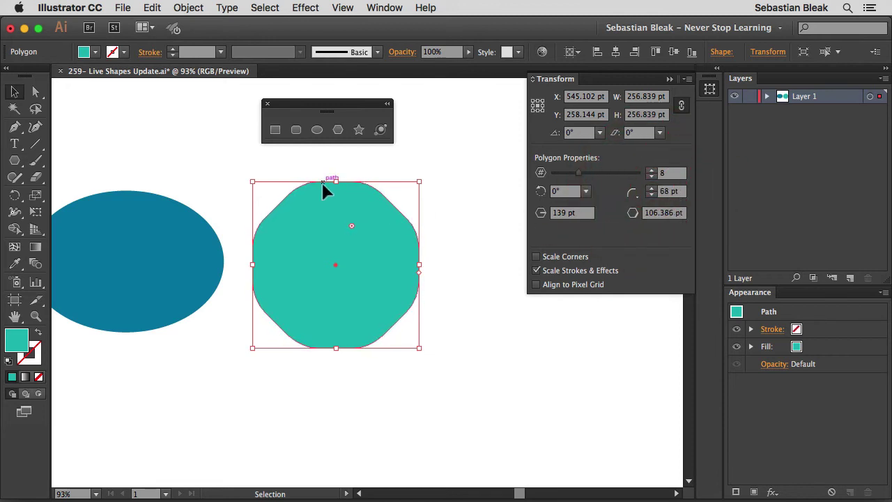
left_click(633, 195)
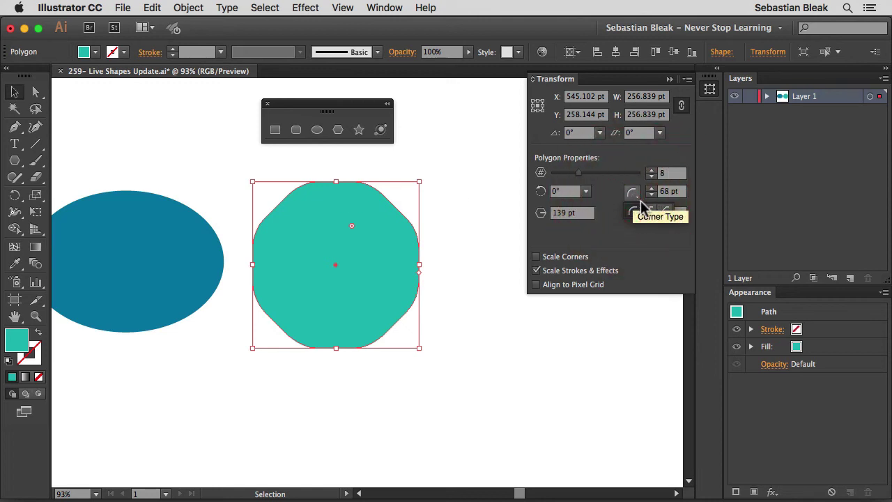
left_click(647, 214)
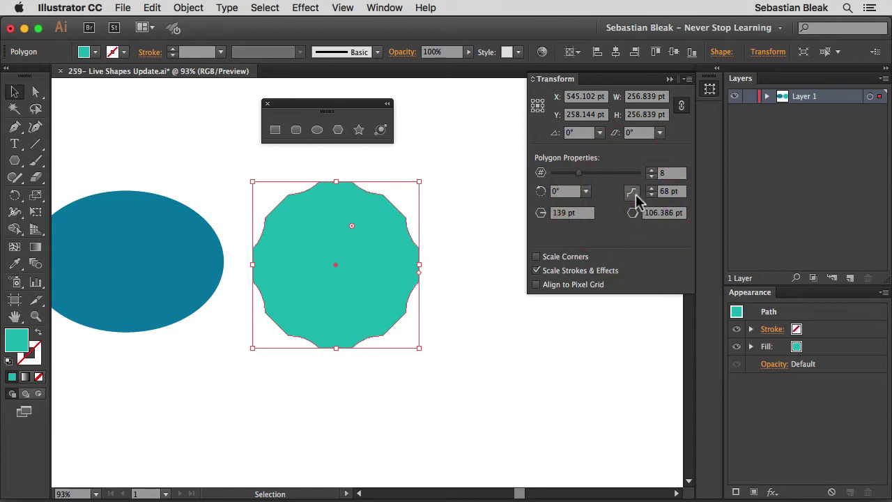
left_click(633, 193)
left_click(666, 212)
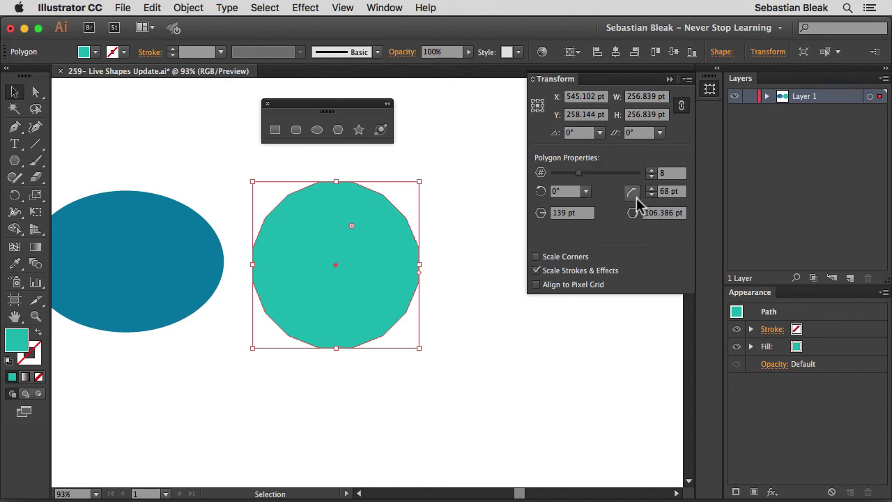
left_click(636, 197)
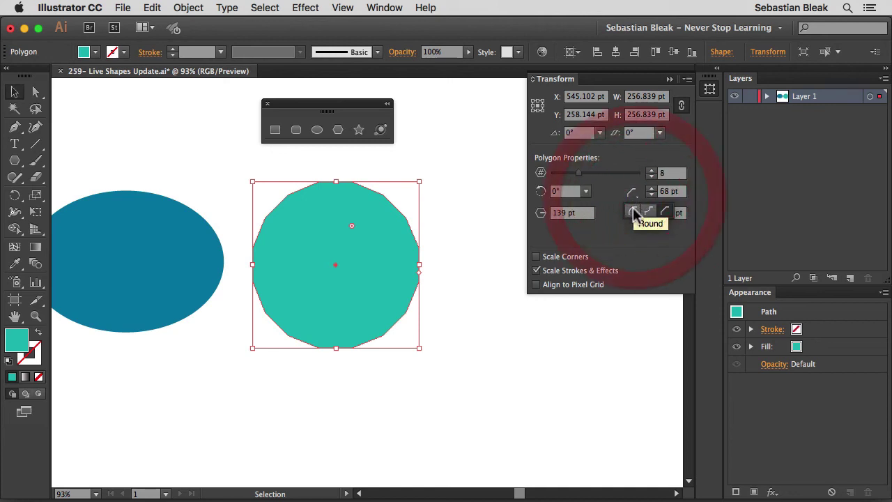
left_click(671, 192)
type("0")
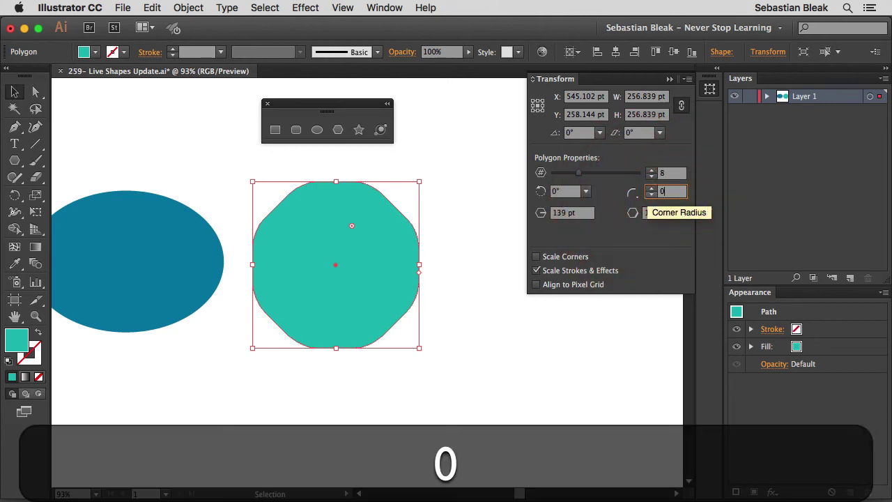
key("Tab")
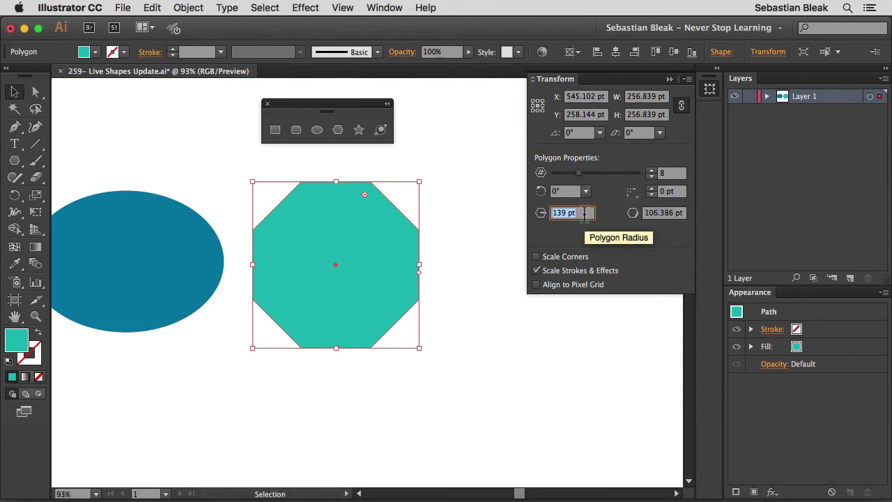
left_click(585, 213)
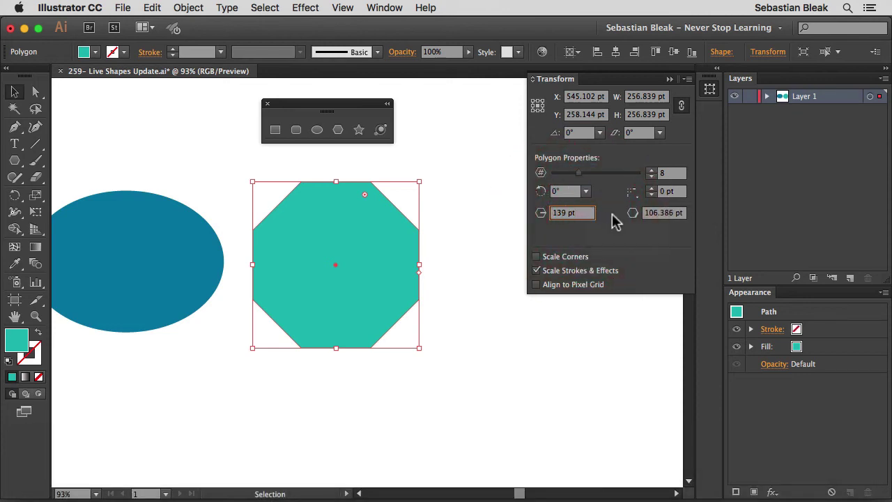
left_click(654, 217)
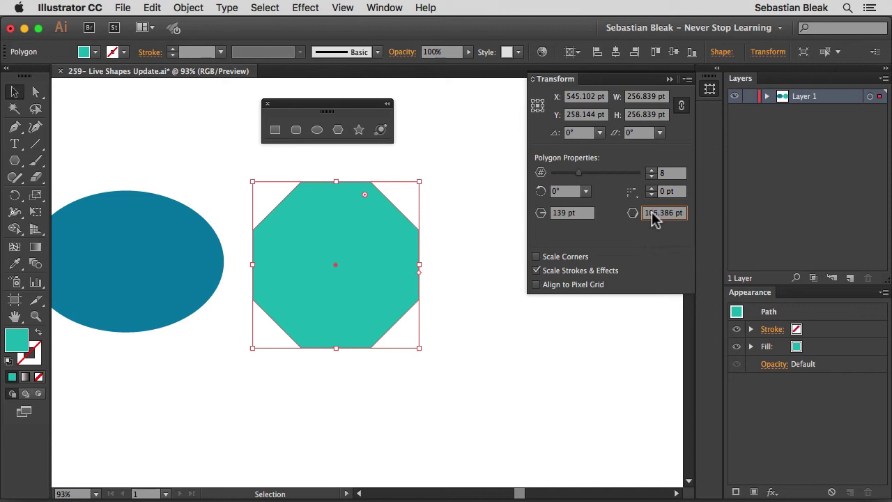
double_click(656, 215)
double_click(578, 215)
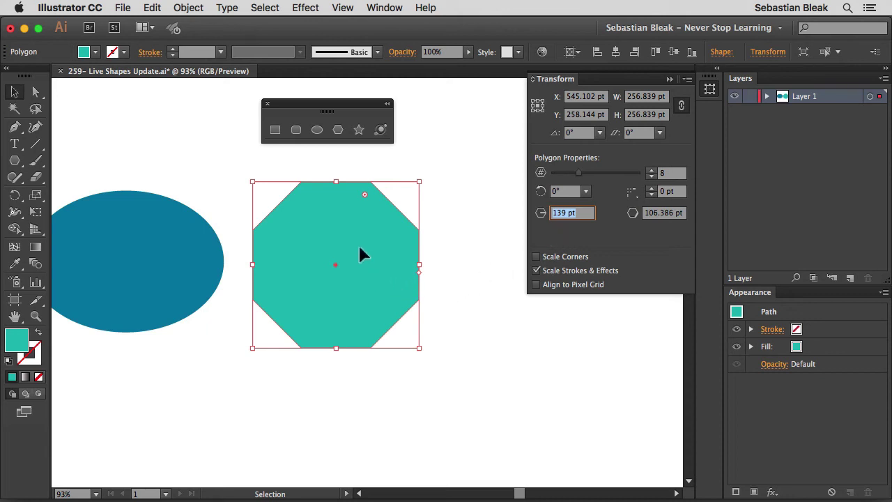
Drag the octagon's on-canvas corner and side widgets, leaving it with 11 sides.
mouse_move(365, 195)
left_mouse_down()
mouse_move(347, 229)
mouse_move(378, 169)
left_mouse_up()
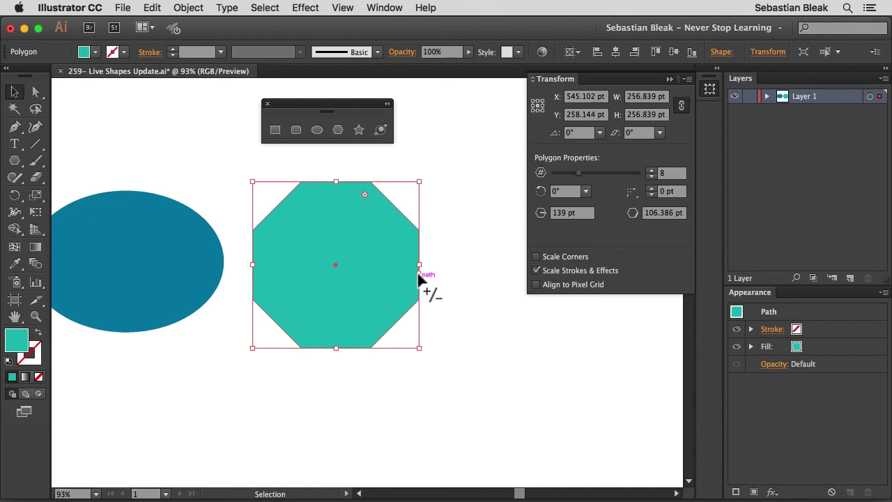
left_click(418, 276)
mouse_move(418, 275)
left_mouse_down()
mouse_move(408, 153)
mouse_move(415, 397)
left_mouse_up()
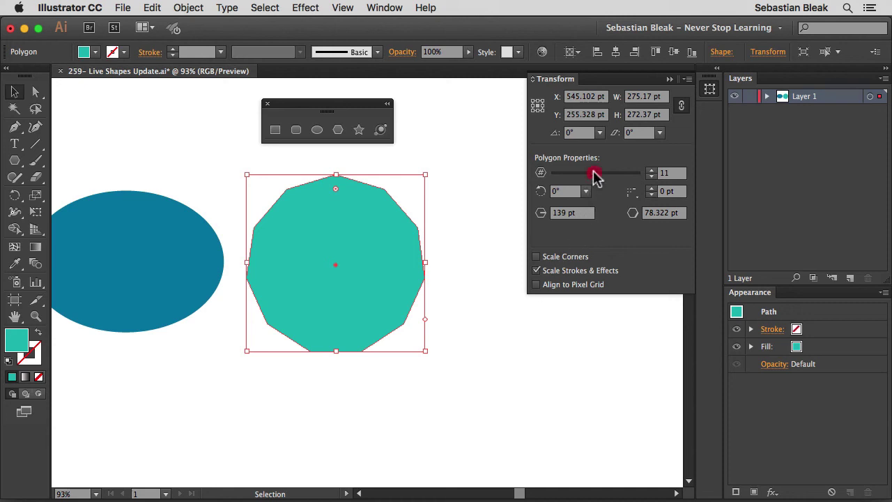
Set the polygon side count to 20.
left_click_drag(594, 175, 609, 176)
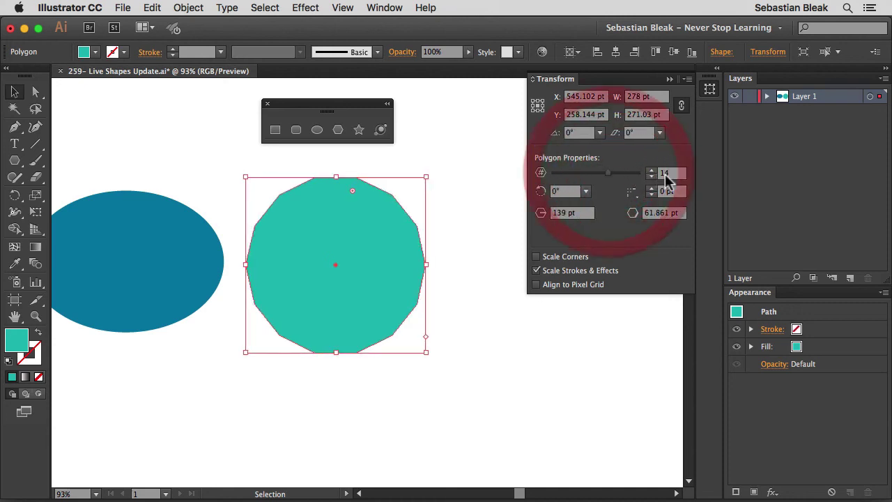
double_click(664, 174)
type("20")
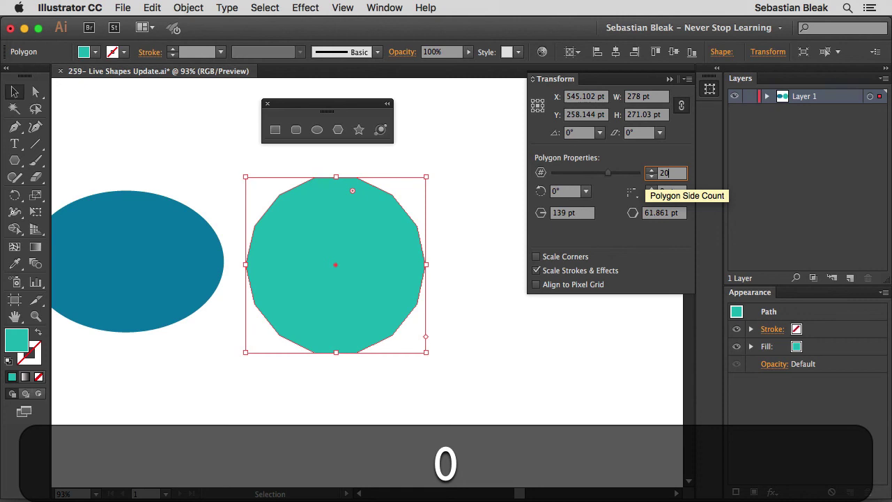
key("Tab")
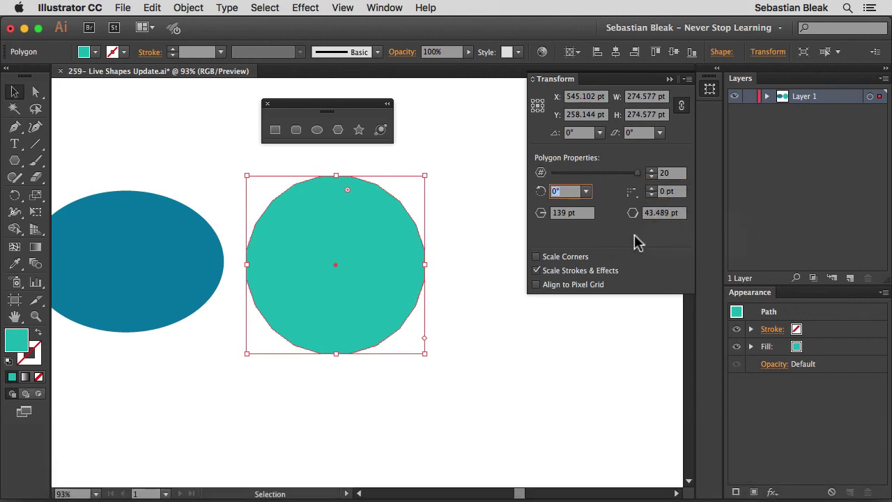
Drop the polygon to 10 sides, deselect it, and pan the view.
left_click(591, 175)
left_click(486, 252)
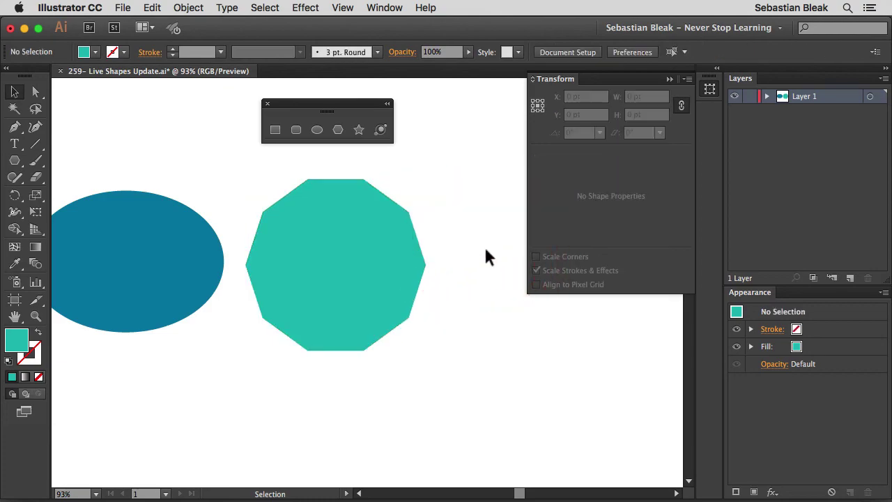
left_click_drag(468, 258, 504, 274)
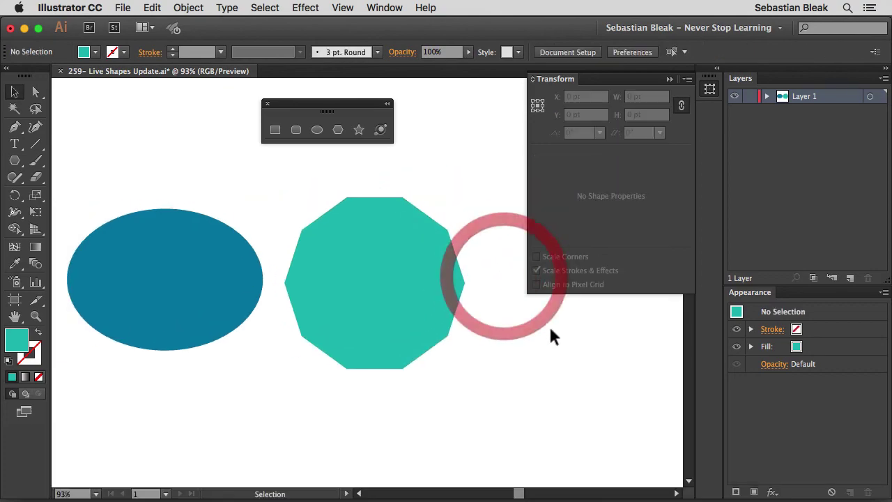